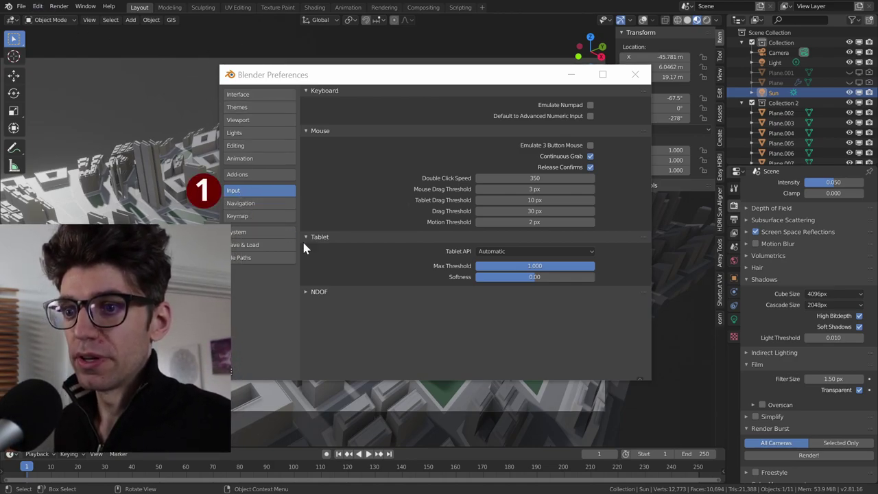
- Set the NDOF view rotation to Trackball in the input preferences and try navigating the city model with it
{"action": "left_click", "coordinate": [309, 292]}
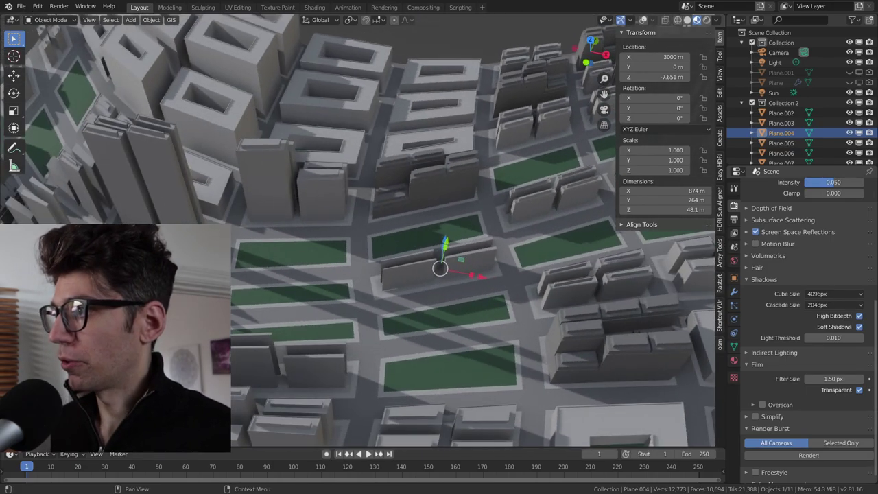
{"action": "left_click_drag", "start_coordinate": [877, 110], "coordinate": [383, 101]}
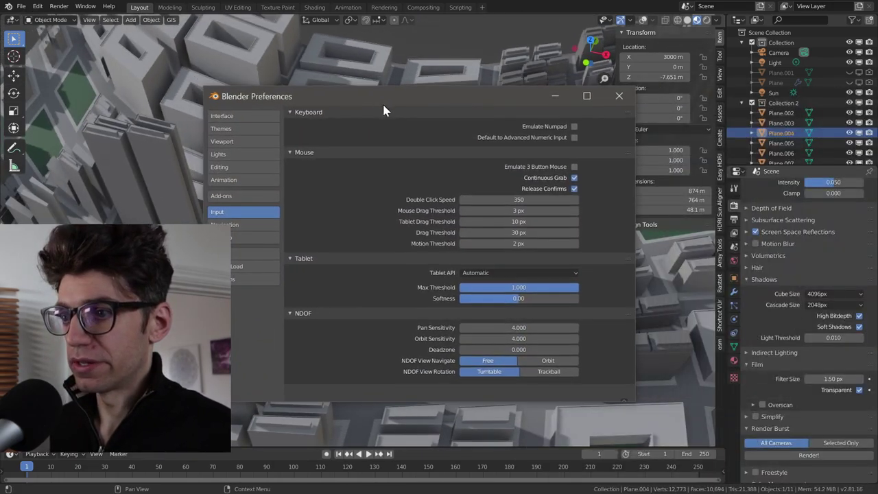
{"action": "left_click", "coordinate": [548, 374]}
{"action": "left_click", "coordinate": [620, 96]}
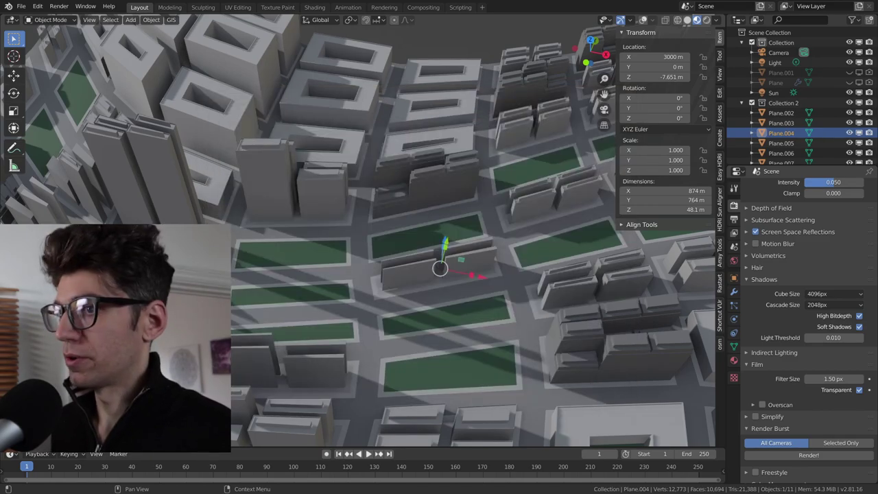
{"action": "left_click", "coordinate": [454, 50]}
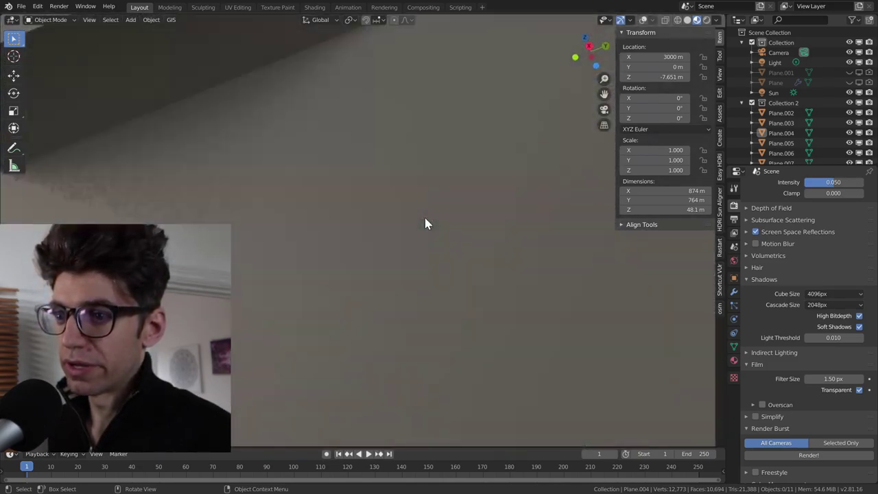
{"action": "middle_click_drag", "start_coordinate": [425, 224], "coordinate": [425, 224]}
- Restore the NDOF view rotation to Turntable in the input preferences
{"action": "key", "text": "ctrl+comma"}
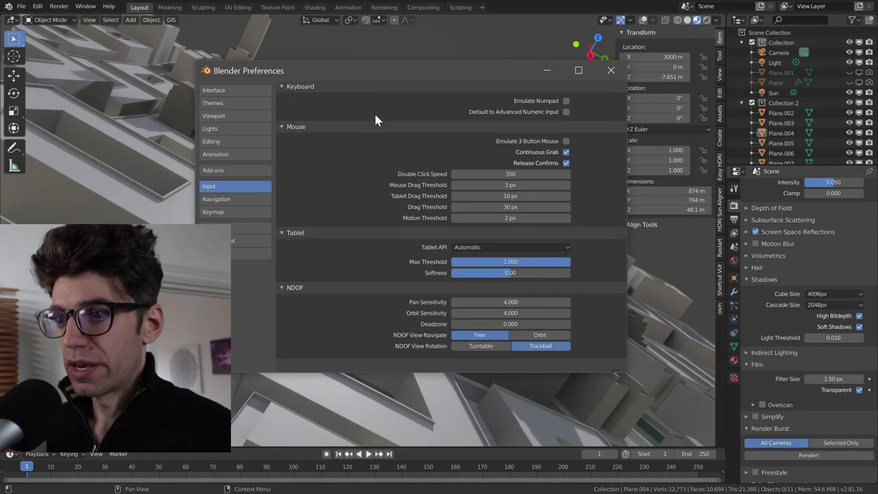
{"action": "left_click", "coordinate": [480, 347]}
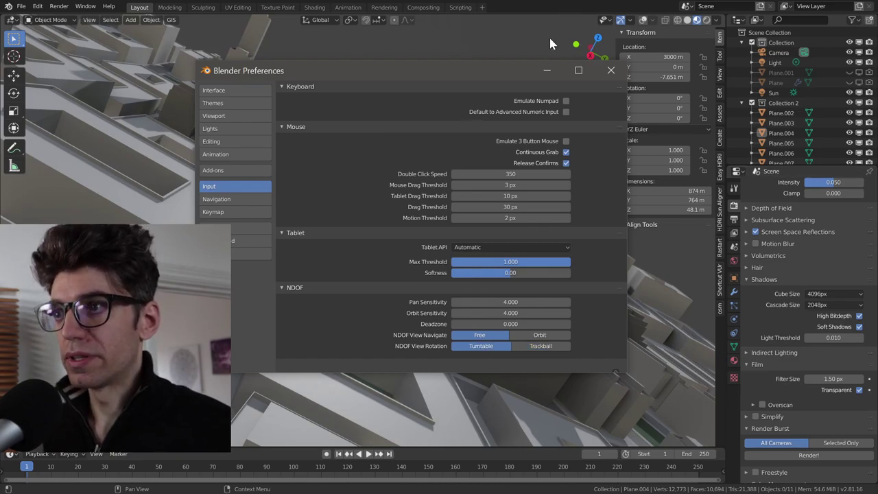
{"action": "left_click", "coordinate": [598, 39]}
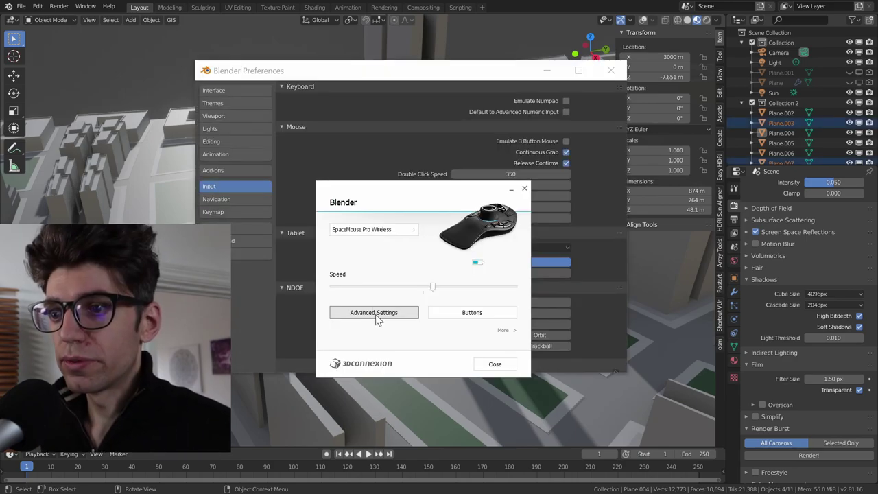
- Reverse the SpaceMouse's sideways pan axis in its advanced settings for Blender and reveal the NDOF preferences again
{"action": "left_click", "coordinate": [377, 315]}
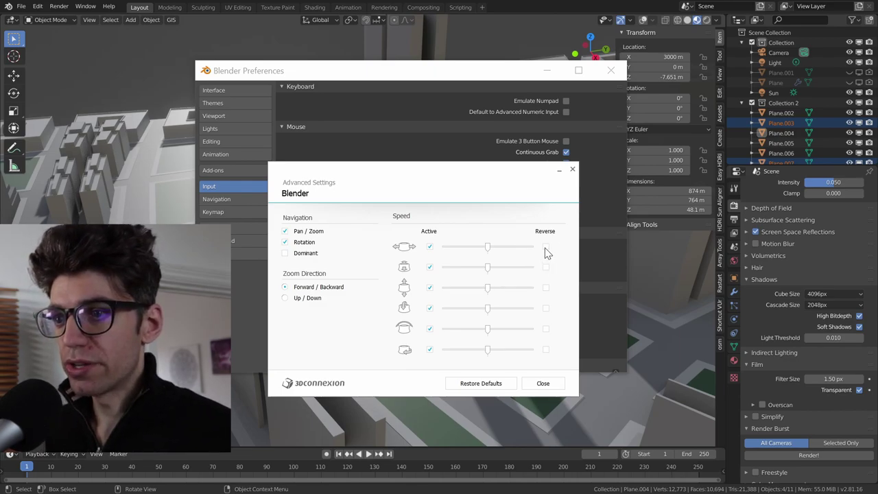
{"action": "left_click", "coordinate": [545, 267]}
{"action": "left_click", "coordinate": [545, 287]}
{"action": "left_click", "coordinate": [546, 308]}
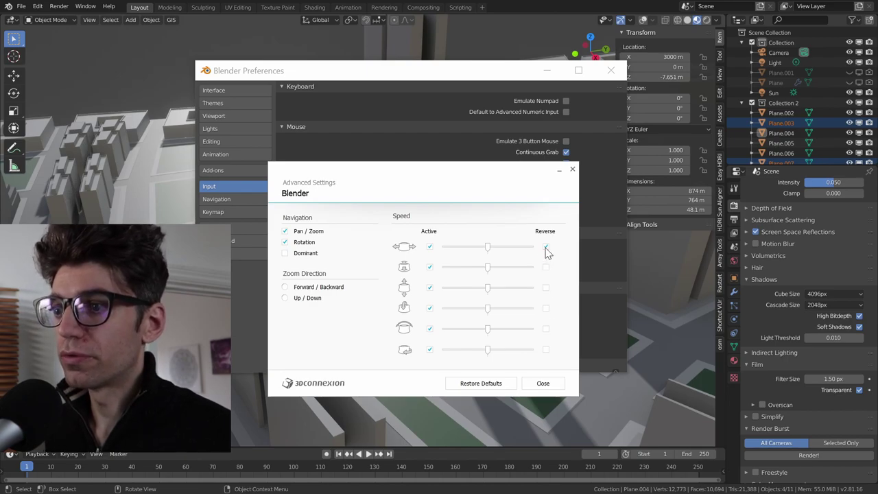
{"action": "left_click", "coordinate": [542, 382]}
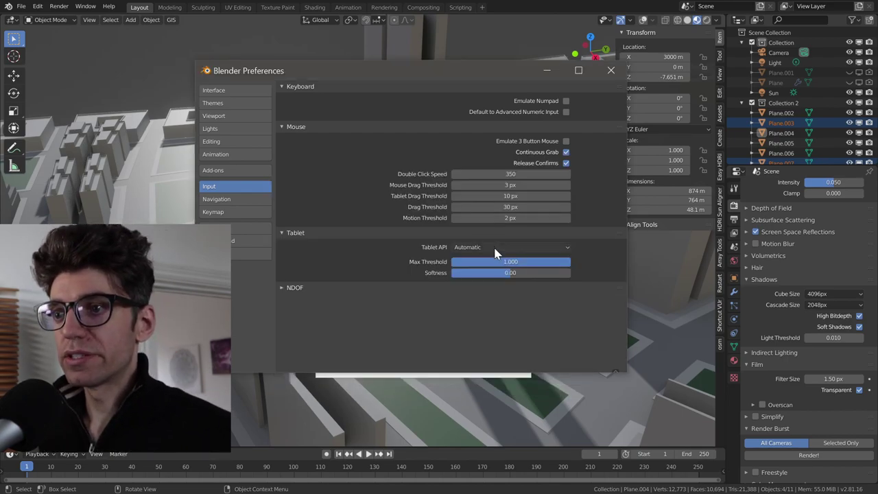
{"action": "left_click", "coordinate": [297, 288]}
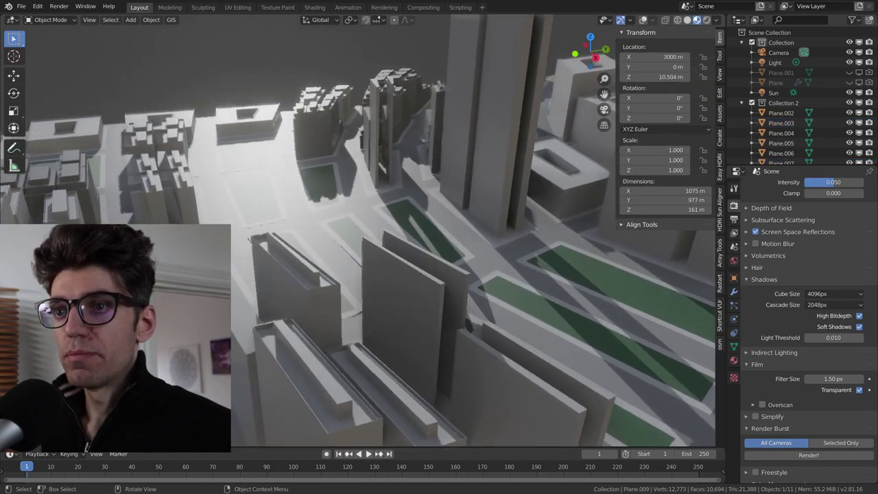
- Add a cube at the 3D cursor on a central green area of the city and scale it to about 9.7 m
{"action": "middle_click_drag", "start_coordinate": [356, 247], "coordinate": [558, 249]}
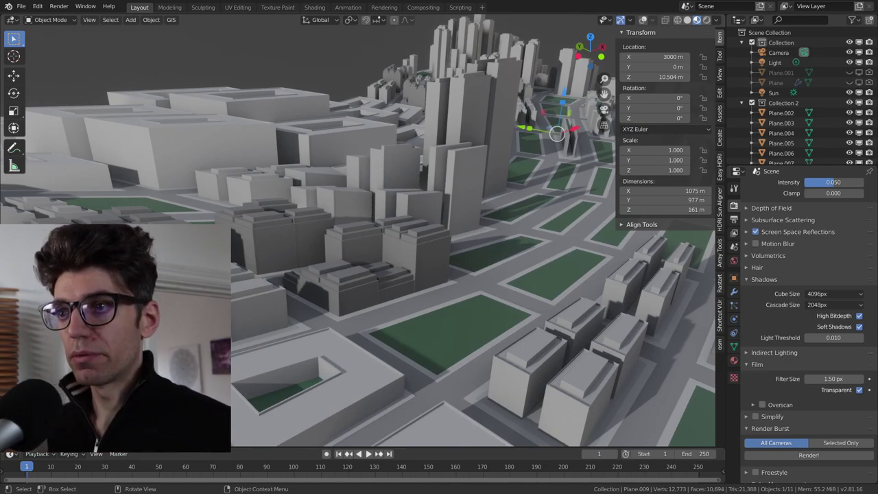
{"action": "middle_click_drag", "start_coordinate": [469, 288], "coordinate": [464, 345], "text": "shift"}
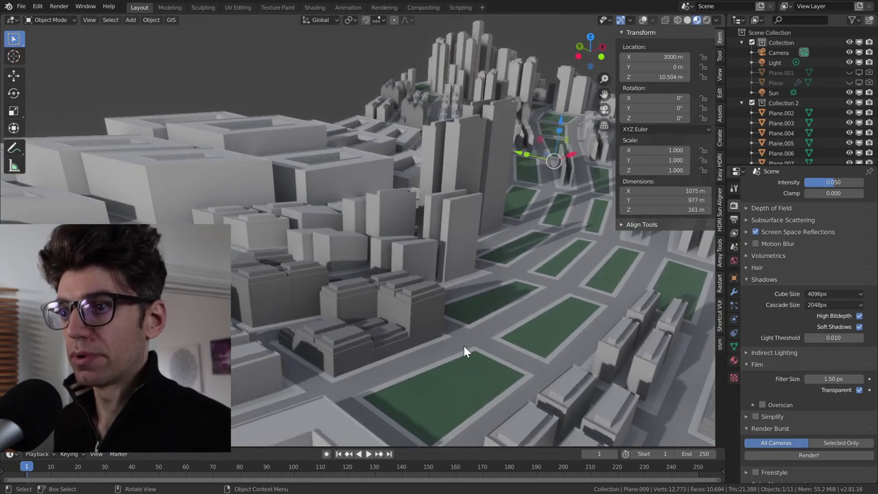
{"action": "left_click", "coordinate": [466, 375]}
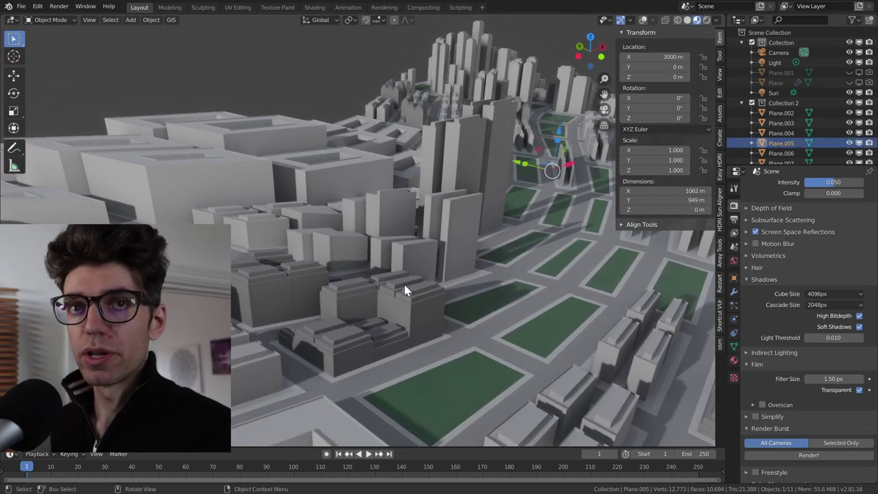
{"action": "middle_click_drag", "start_coordinate": [405, 284], "coordinate": [420, 250]}
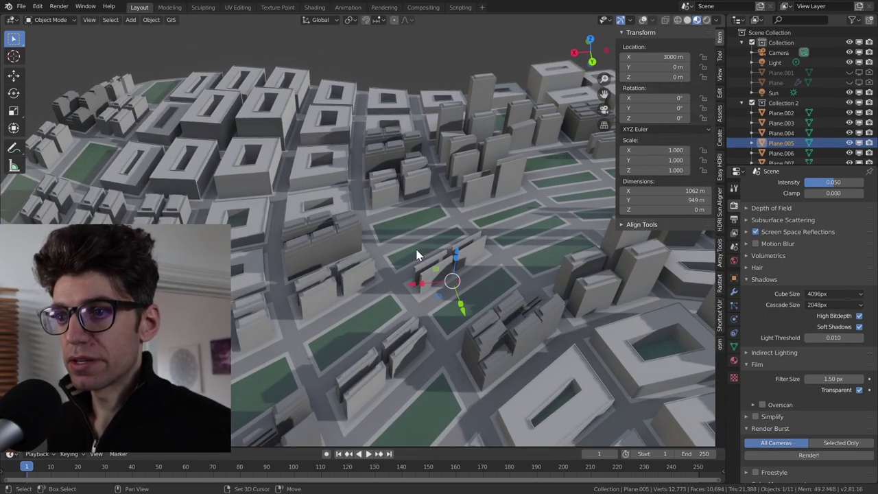
{"action": "key", "text": "shift+a"}
{"action": "mouse_move", "coordinate": [417, 252]}
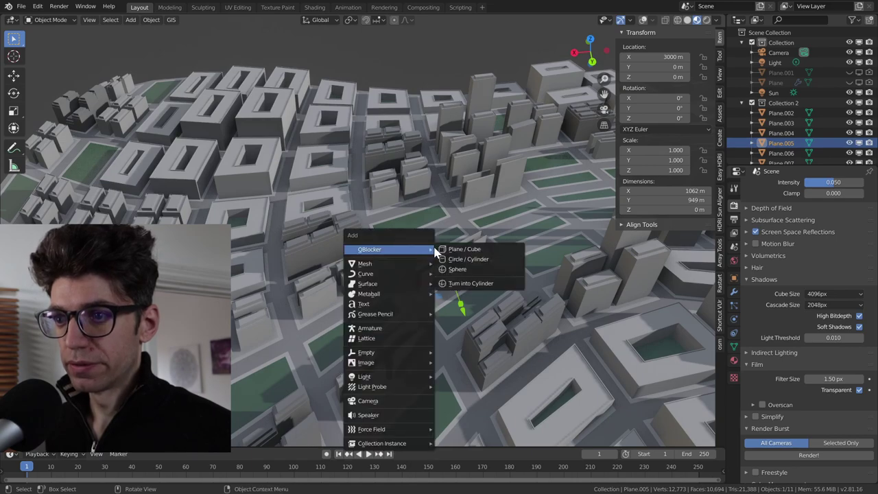
{"action": "left_click", "coordinate": [455, 274]}
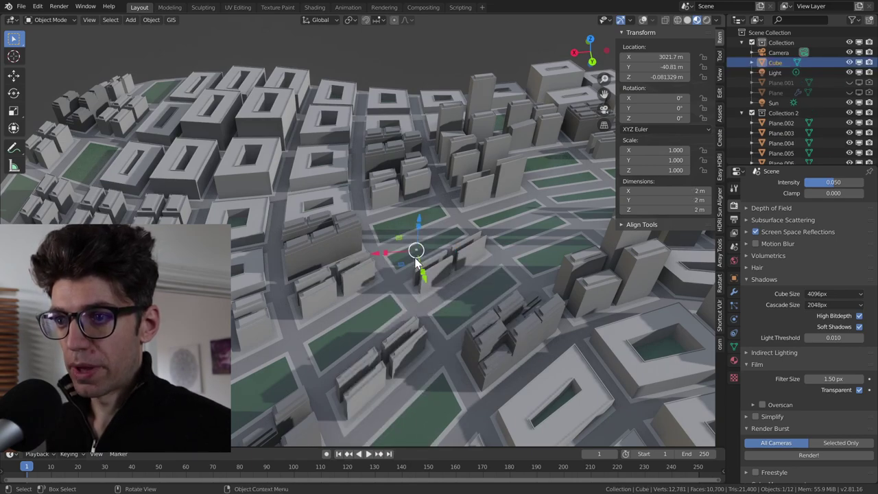
{"action": "key", "text": "s"}
{"action": "left_click", "coordinate": [524, 247]}
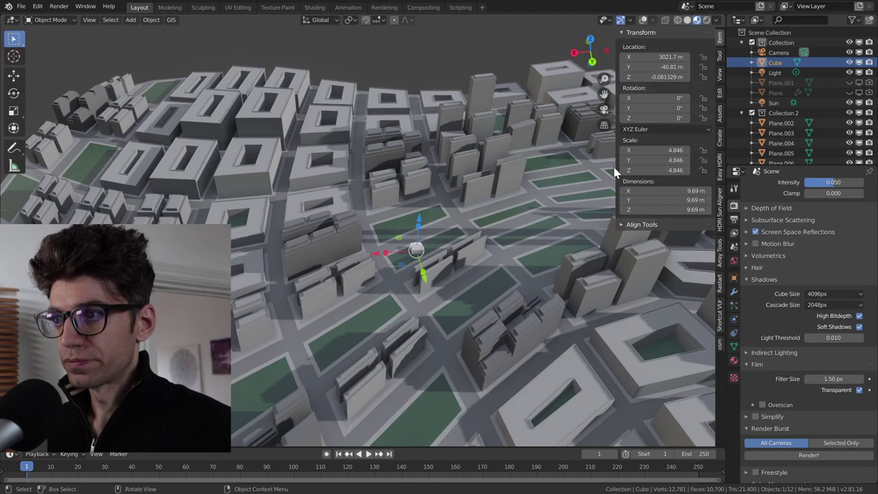
- Frame the selected cube with View Selected and look around it from a lower, more distant viewpoint
{"action": "middle_click_drag", "start_coordinate": [539, 234], "coordinate": [463, 248]}
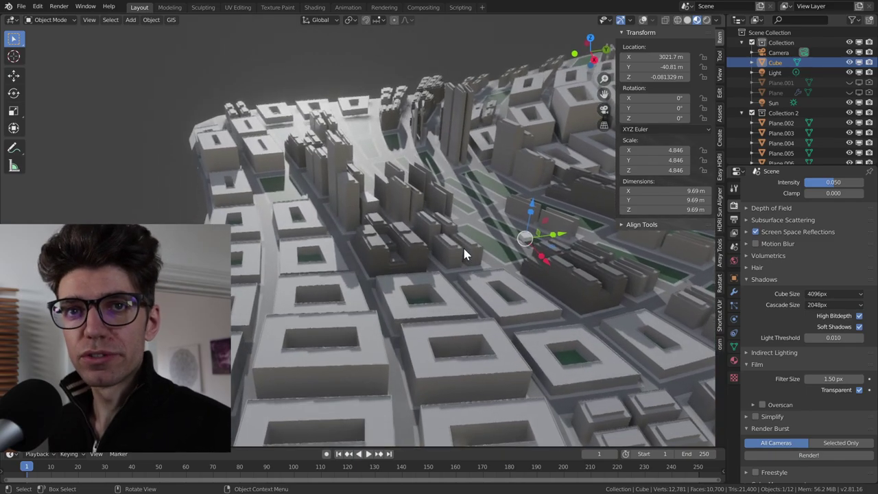
{"action": "scroll", "coordinate": [465, 254], "scroll_direction": "up", "scroll_amount": 7}
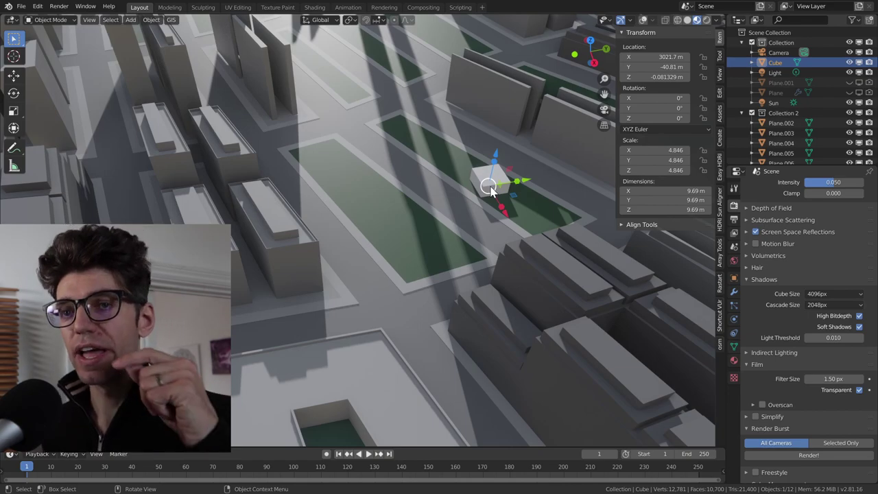
{"action": "key", "text": "grave"}
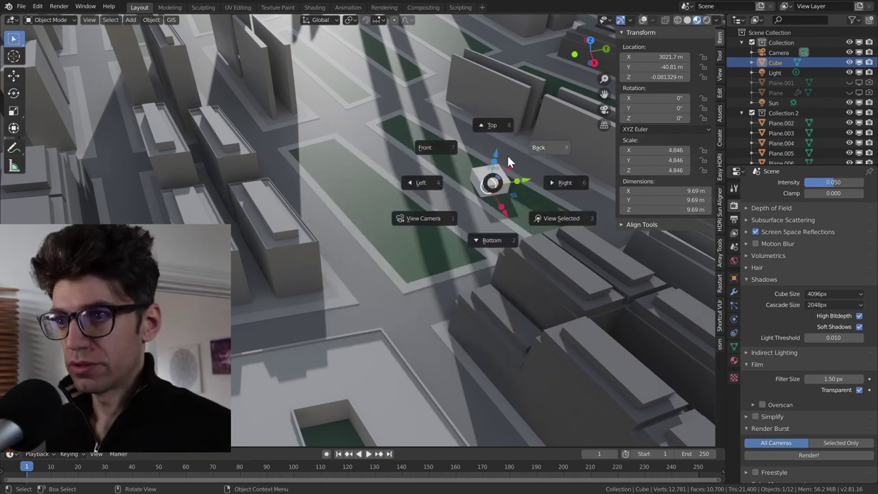
{"action": "left_click", "coordinate": [564, 217]}
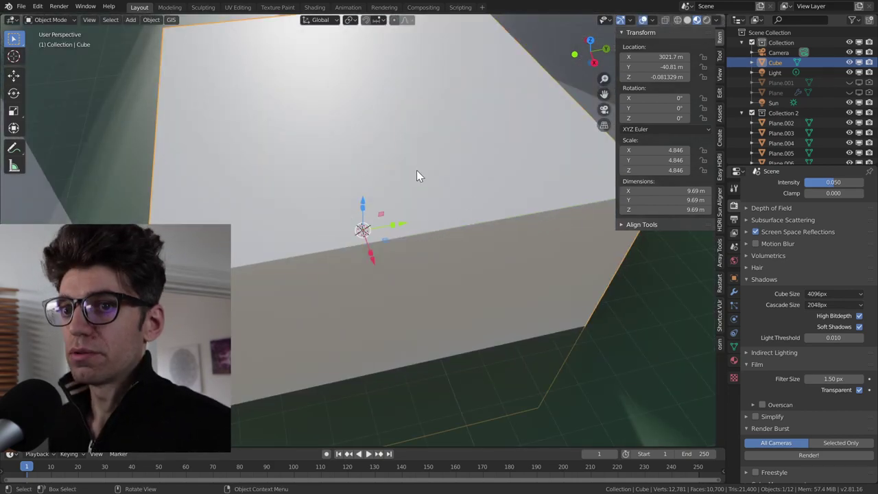
{"action": "scroll", "coordinate": [418, 169], "scroll_direction": "down", "scroll_amount": 7}
{"action": "middle_click_drag", "start_coordinate": [418, 170], "coordinate": [433, 179]}
{"action": "scroll", "coordinate": [434, 180], "scroll_direction": "left", "scroll_amount": 10}
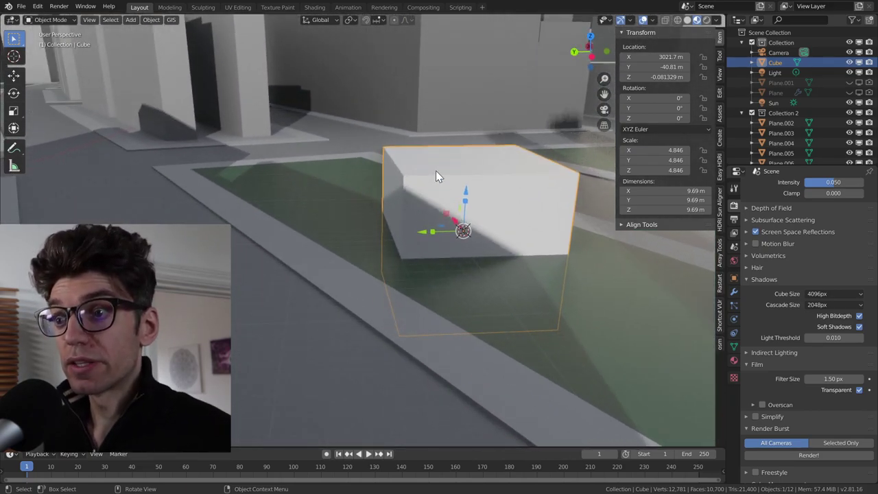
- Frame the pavement mesh around the green areas with View Selected, inspect the surrounding city blocks and clear the selection
{"action": "left_click", "coordinate": [348, 134]}
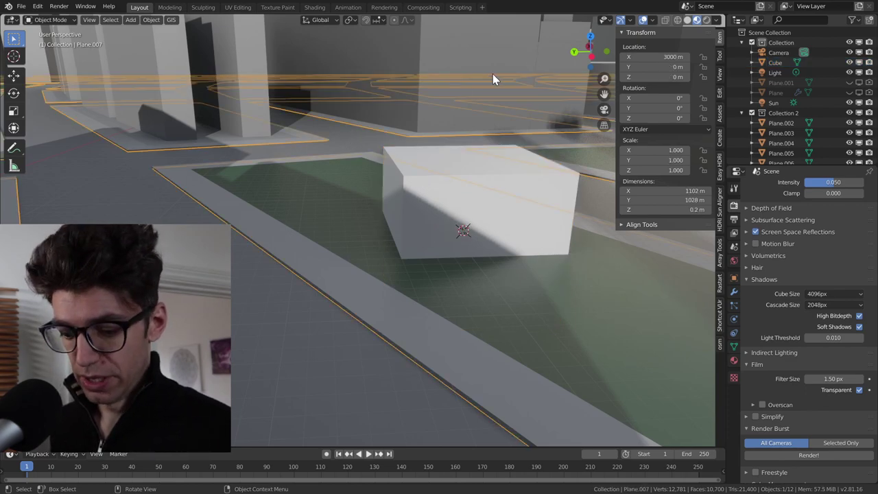
{"action": "key", "text": "grave"}
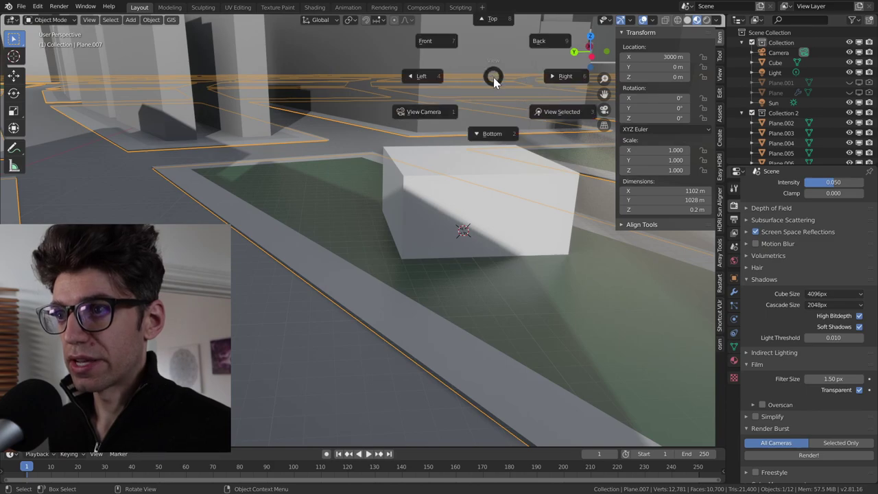
{"action": "left_click", "coordinate": [564, 114]}
{"action": "middle_click_drag", "start_coordinate": [469, 156], "coordinate": [360, 212]}
{"action": "key", "text": "alt+a"}
{"action": "scroll", "coordinate": [358, 209], "scroll_direction": "up", "scroll_amount": 3}
{"action": "scroll", "coordinate": [361, 212], "scroll_direction": "up", "scroll_amount": 3}
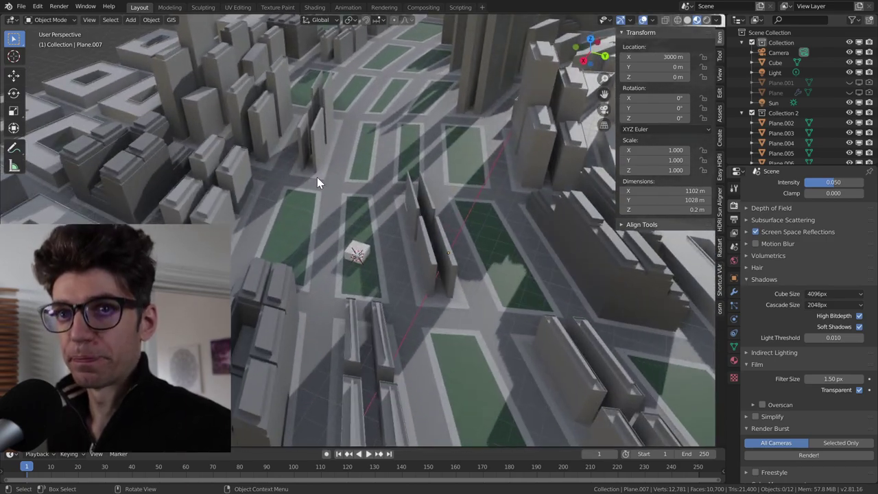
- Review the Orbit Around Selection and Auto Depth options in the navigation preferences, leaving them enabled
{"action": "key", "text": "alt+Tab"}
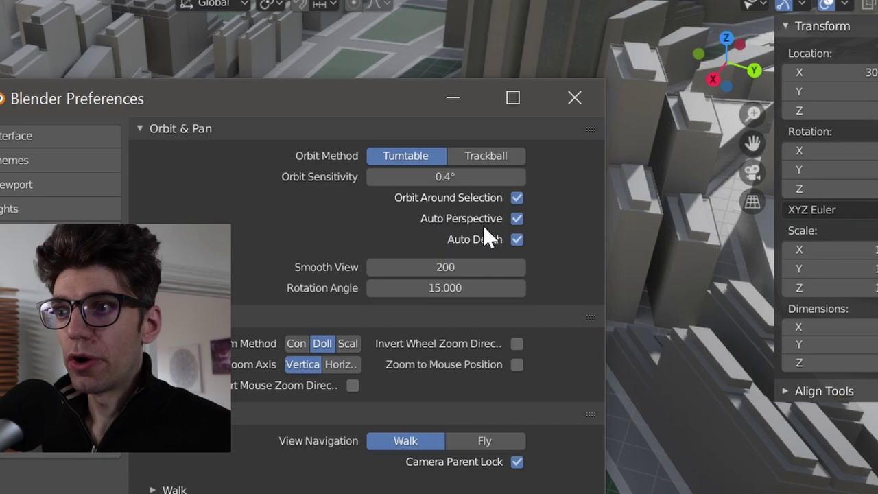
{"action": "left_click", "coordinate": [515, 237]}
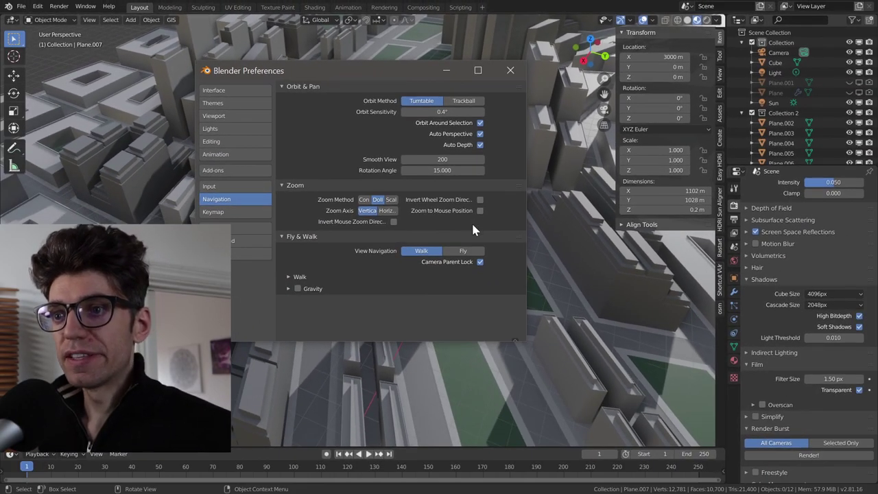
{"action": "left_click", "coordinate": [510, 70]}
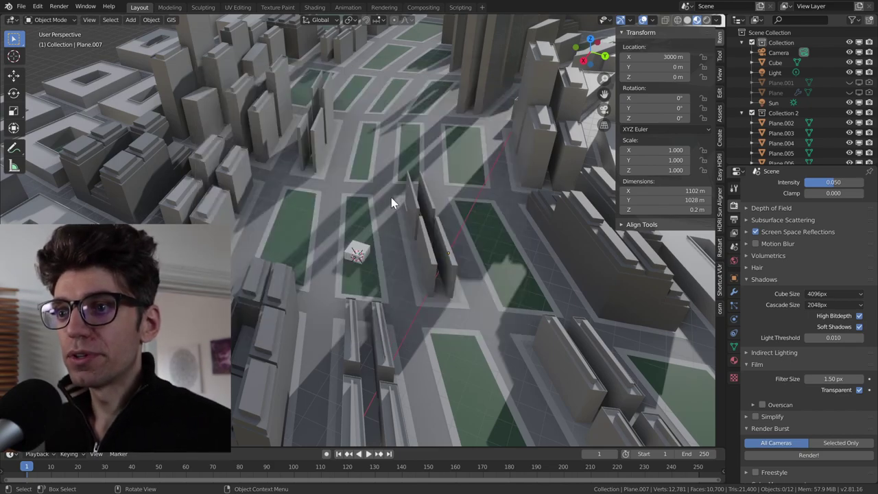
- Select the small cube, frame it with View Selected, orbit around it at a distance and deselect everything
{"action": "left_click", "coordinate": [364, 254]}
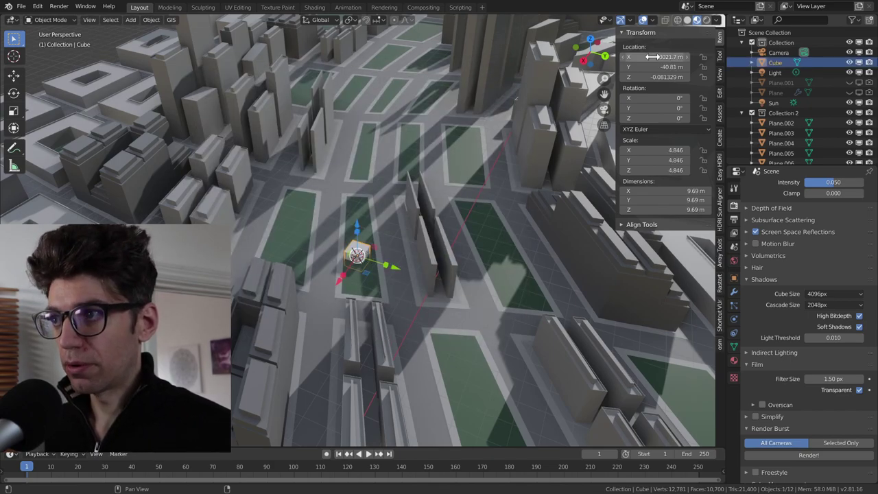
{"action": "key", "text": "grave"}
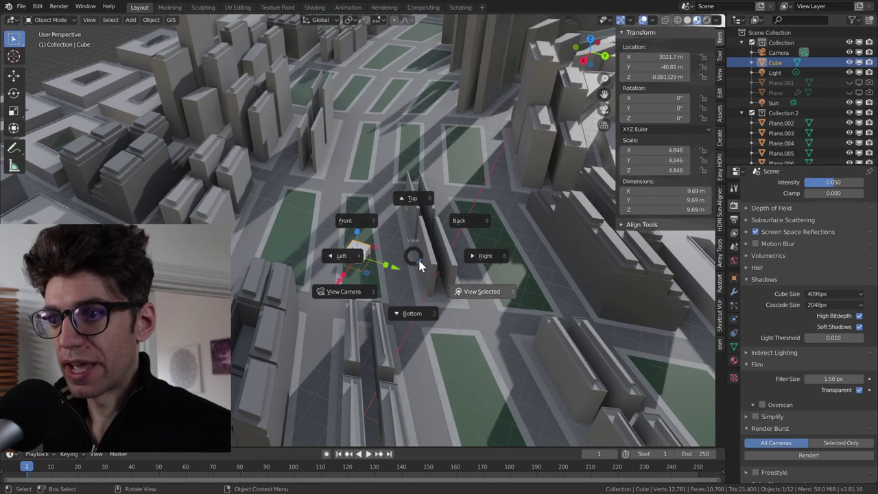
{"action": "left_click", "coordinate": [473, 295]}
{"action": "scroll", "coordinate": [350, 223], "scroll_direction": "down", "scroll_amount": 6}
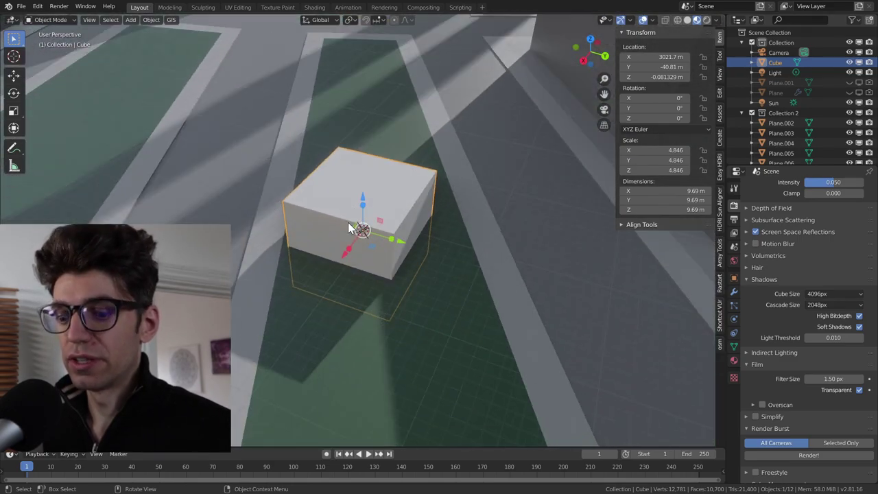
{"action": "middle_click_drag", "start_coordinate": [346, 220], "coordinate": [341, 229]}
{"action": "scroll", "coordinate": [343, 220], "scroll_direction": "down", "scroll_amount": 4}
{"action": "key", "text": "alt+a"}
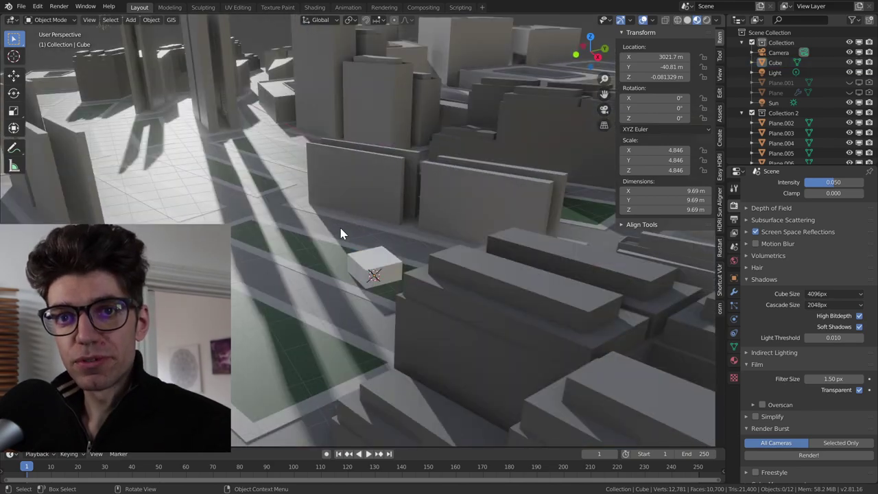